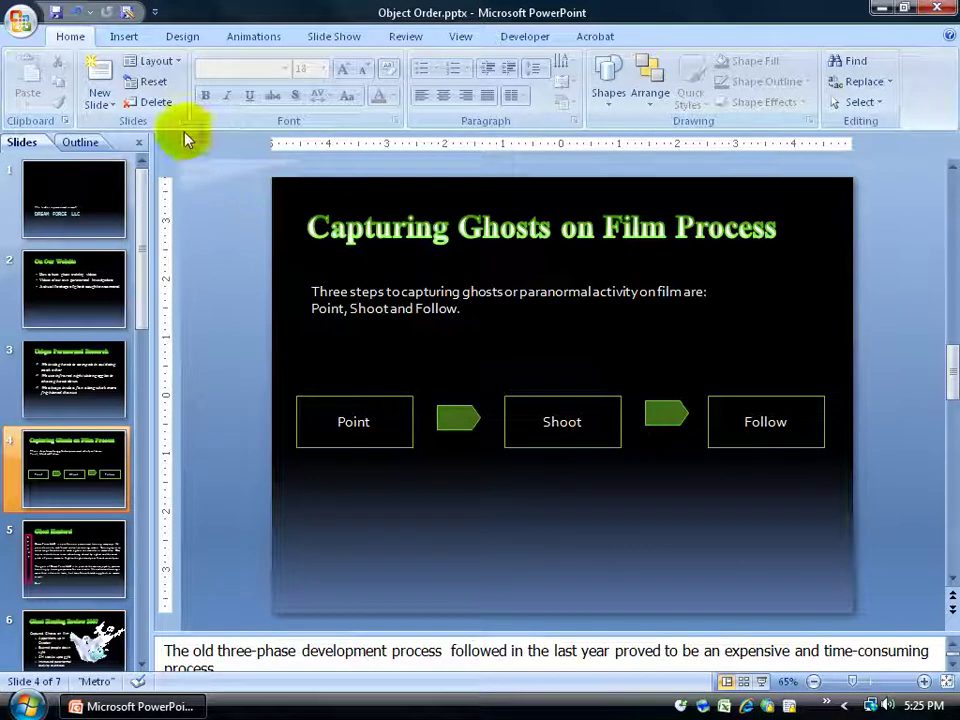
With the Shoot box selected, open Grid Settings from Drawing Tools Format > Align.
left_click(650, 92)
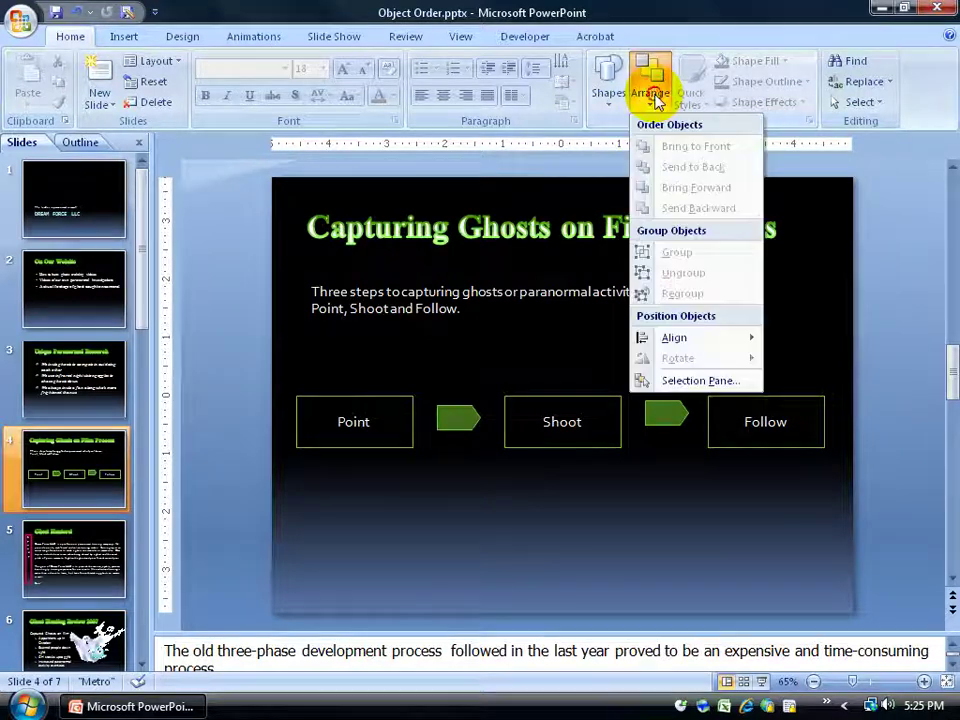
mouse_move(670, 340)
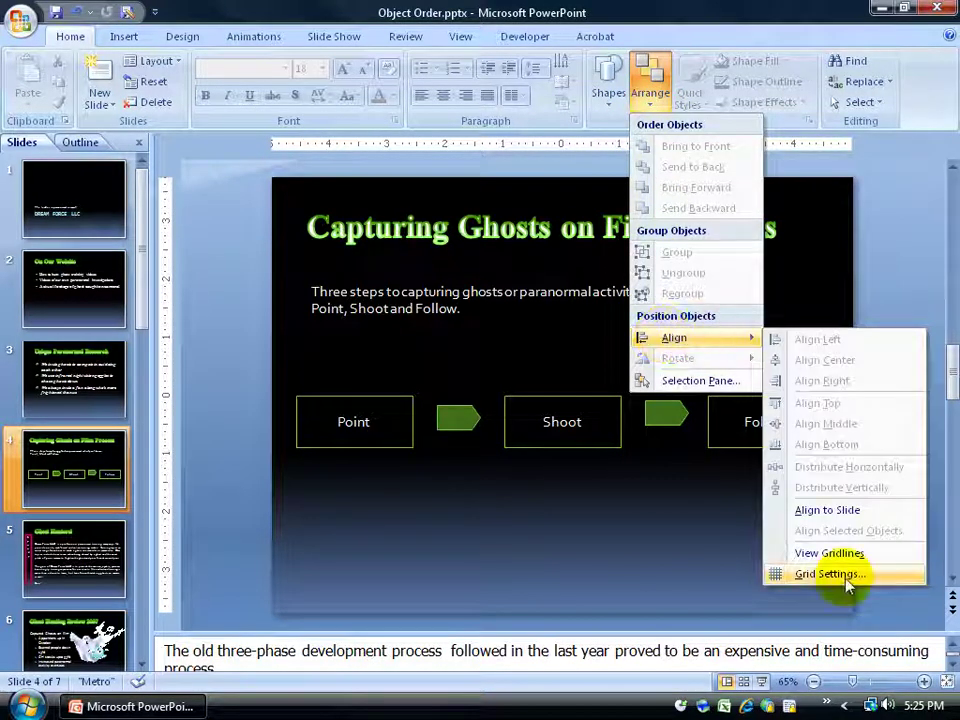
left_click(523, 335)
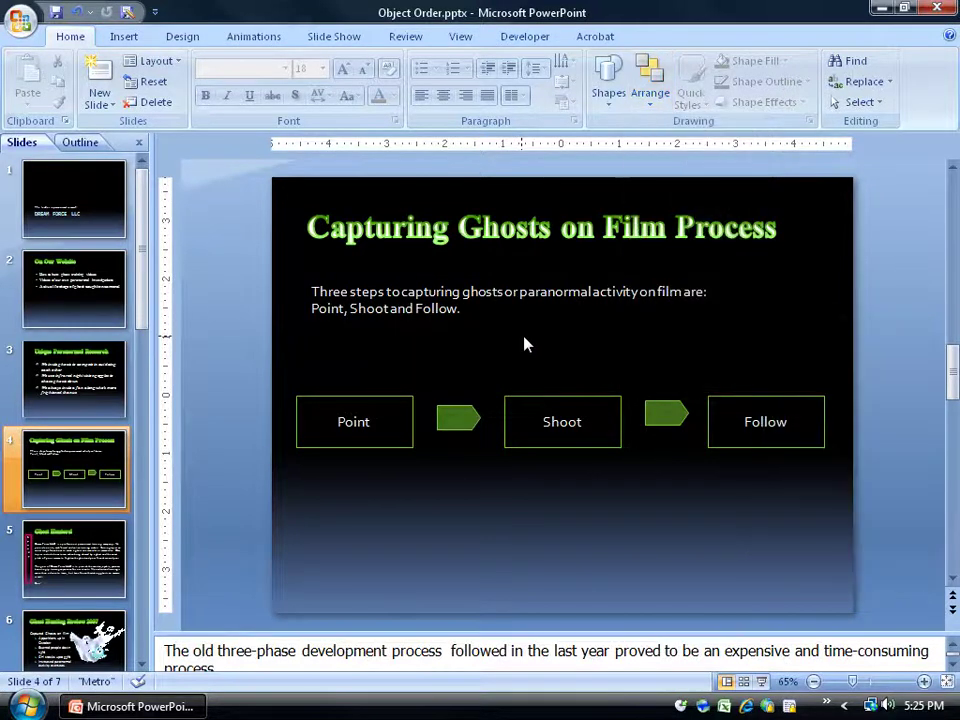
left_click(527, 396)
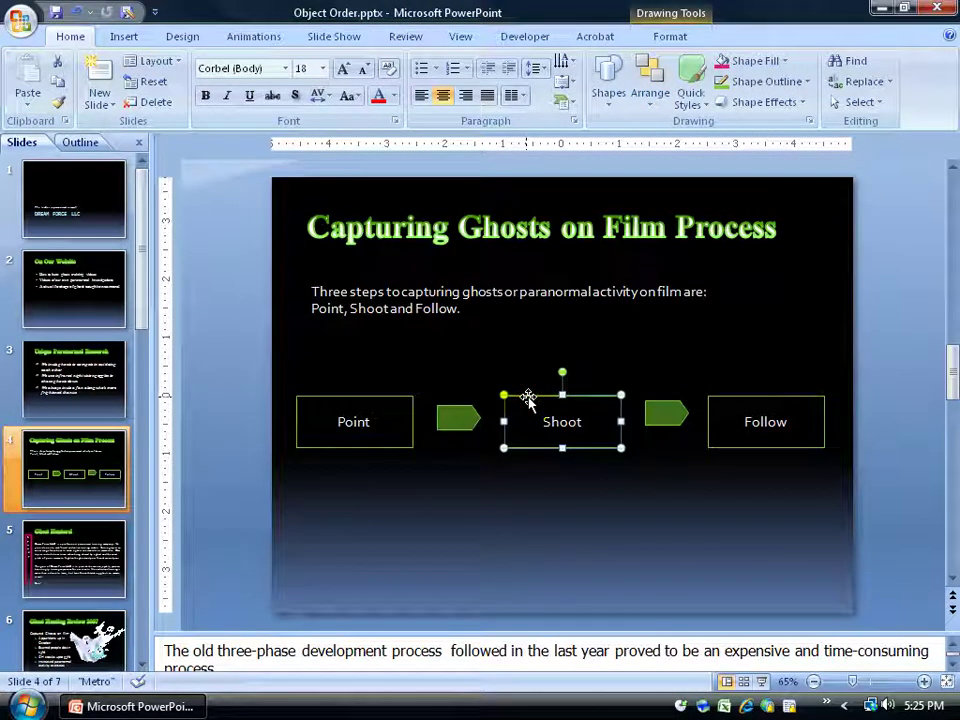
left_click(672, 38)
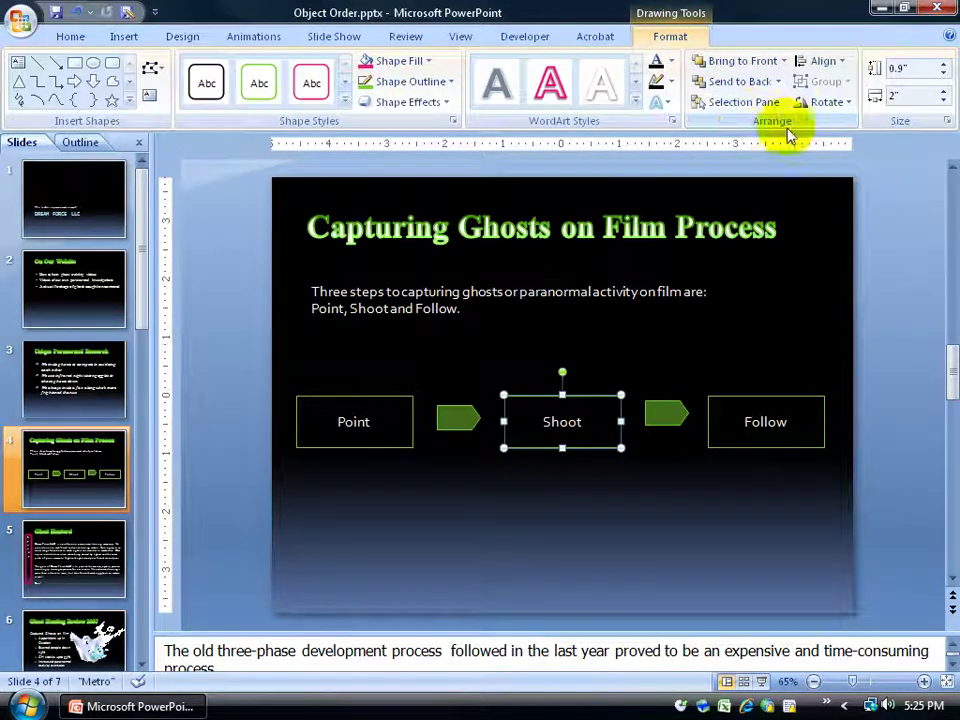
left_click(833, 64)
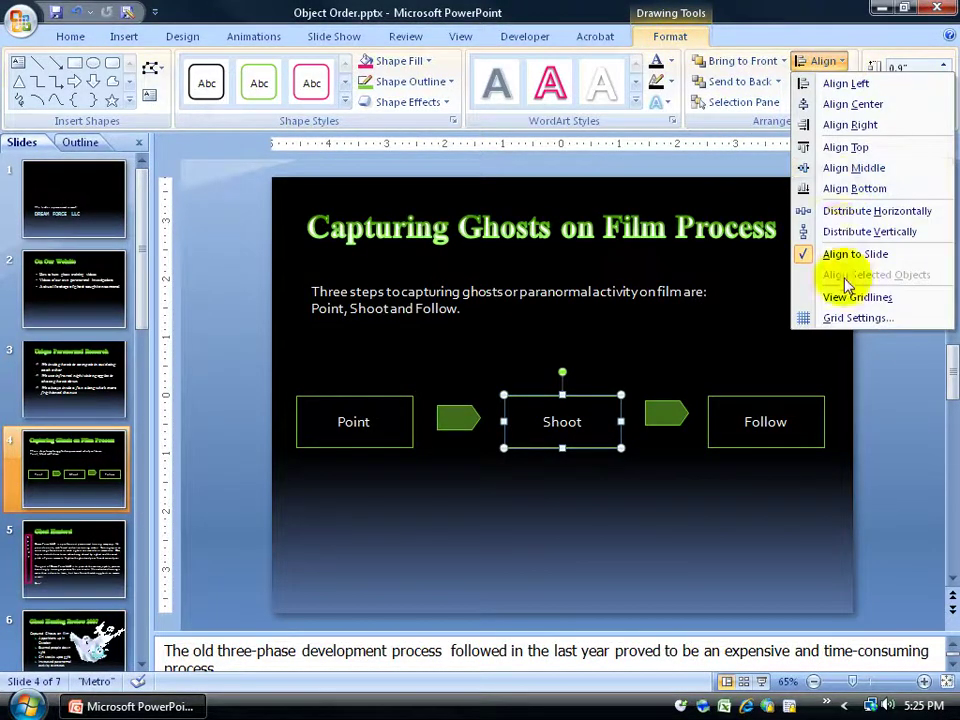
left_click(845, 320)
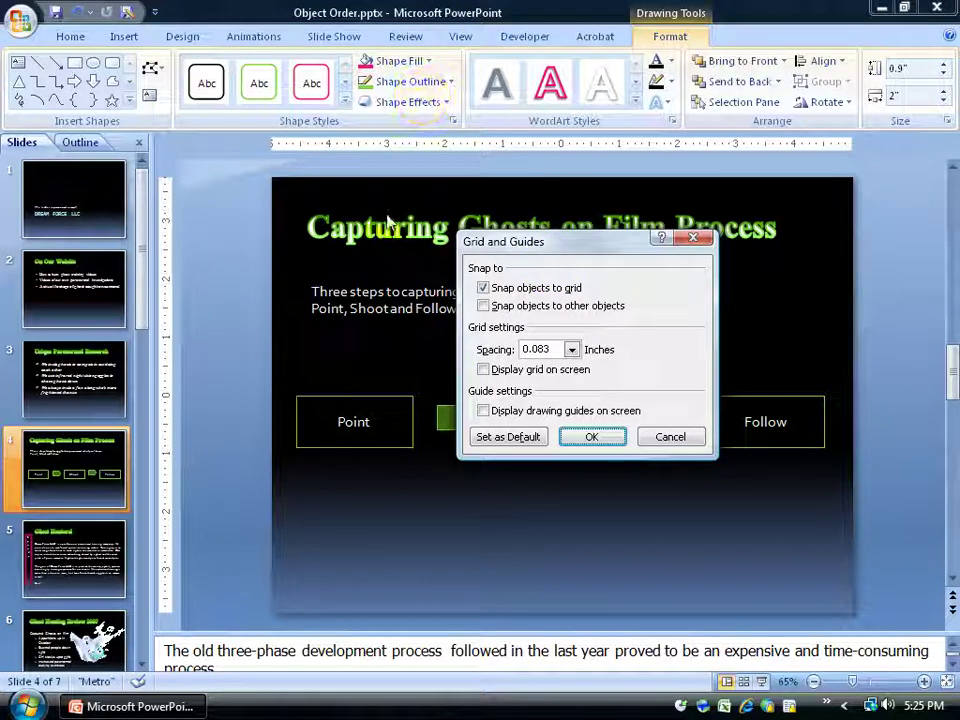
Enable Display drawing guides on screen, leaving grid display and snap-to-objects off.
left_click(484, 370)
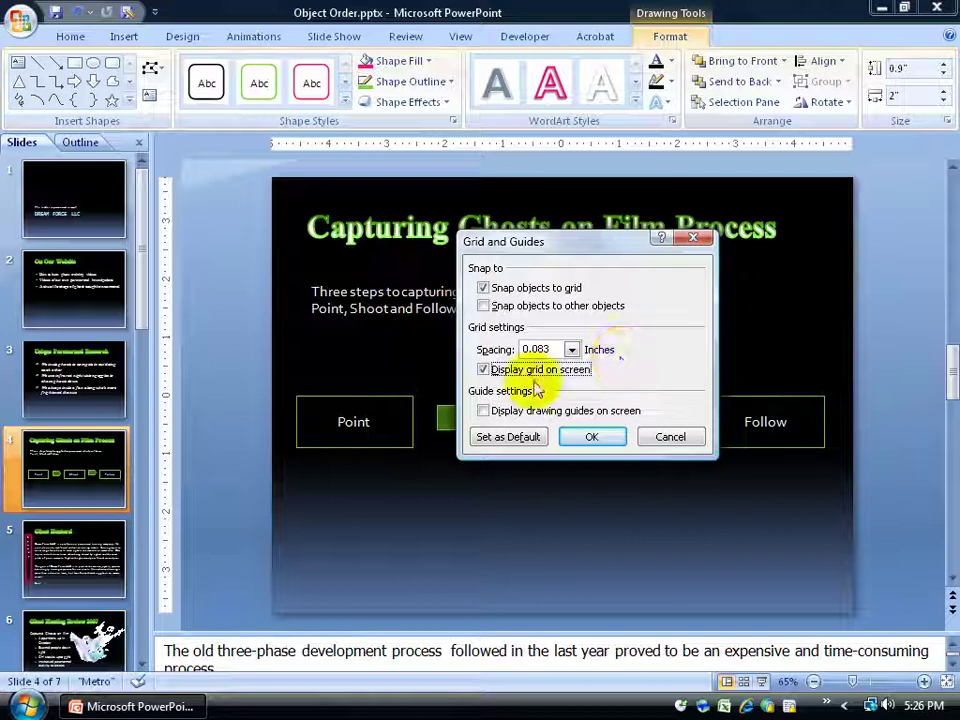
left_click(486, 372)
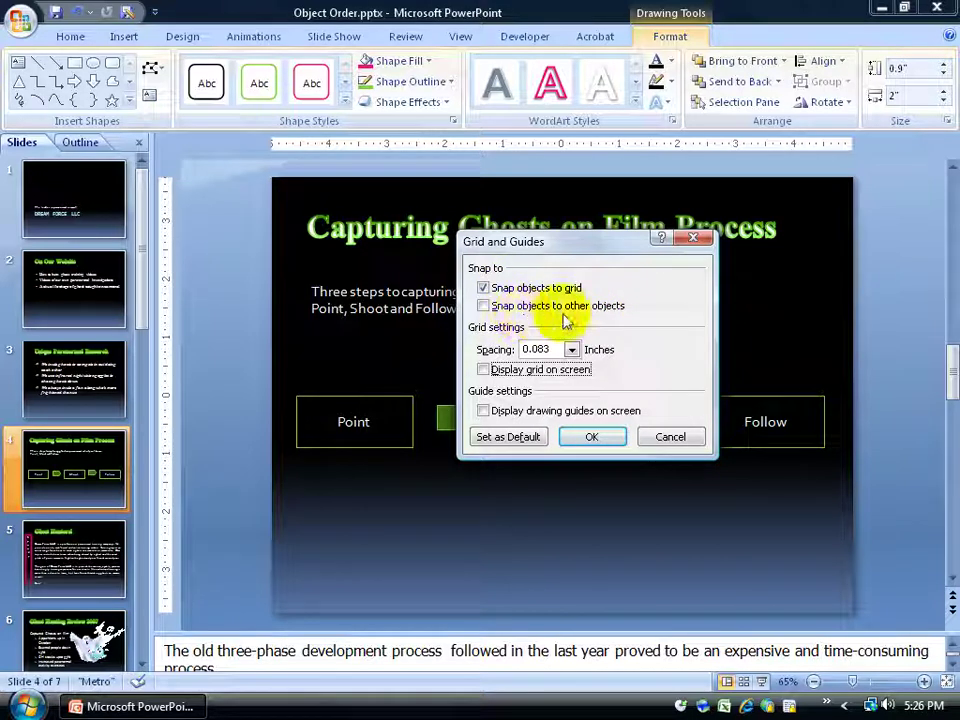
left_click(483, 305)
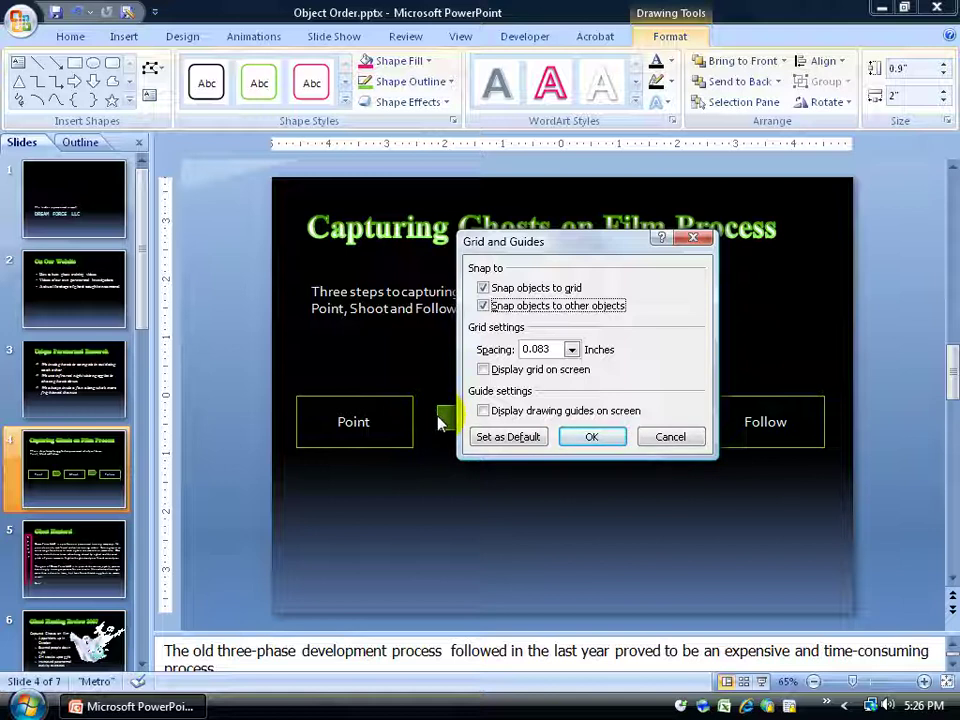
left_click(484, 306)
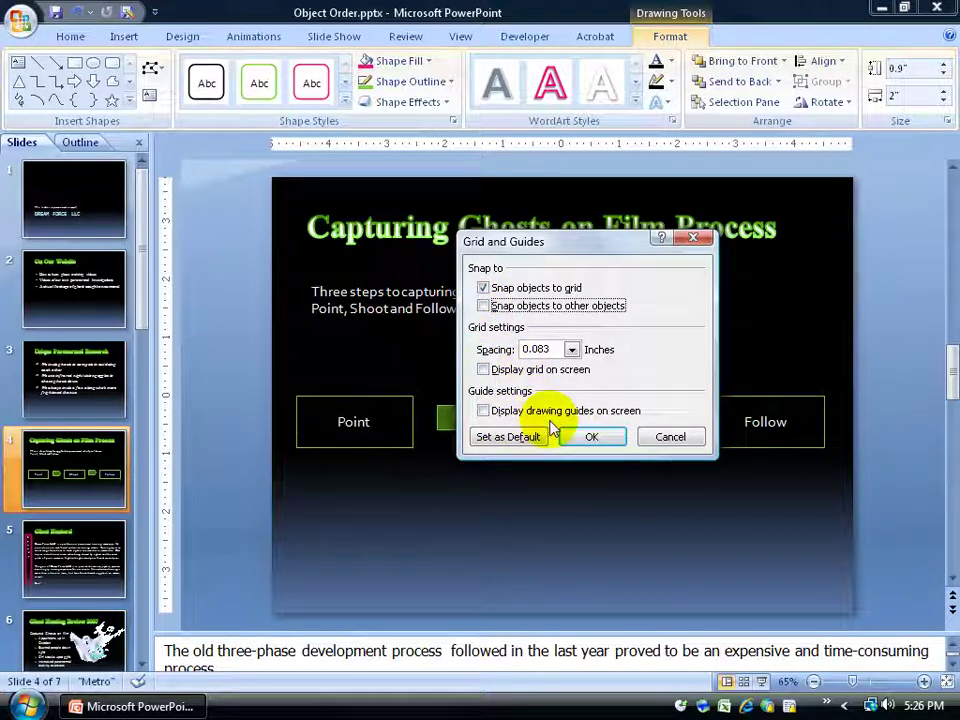
left_click(485, 410)
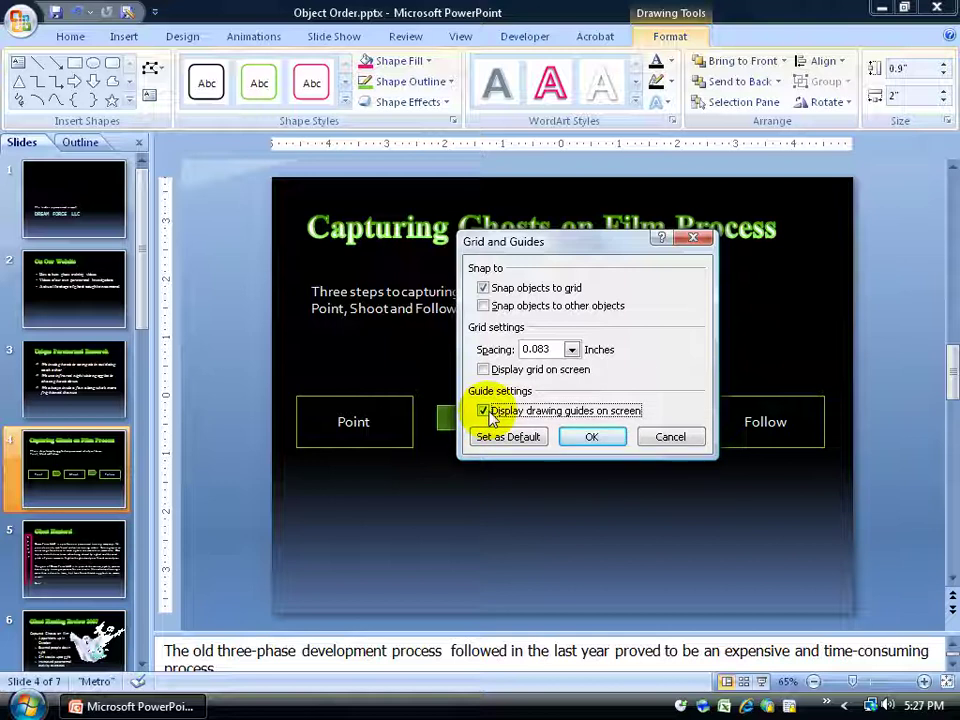
left_click(592, 437)
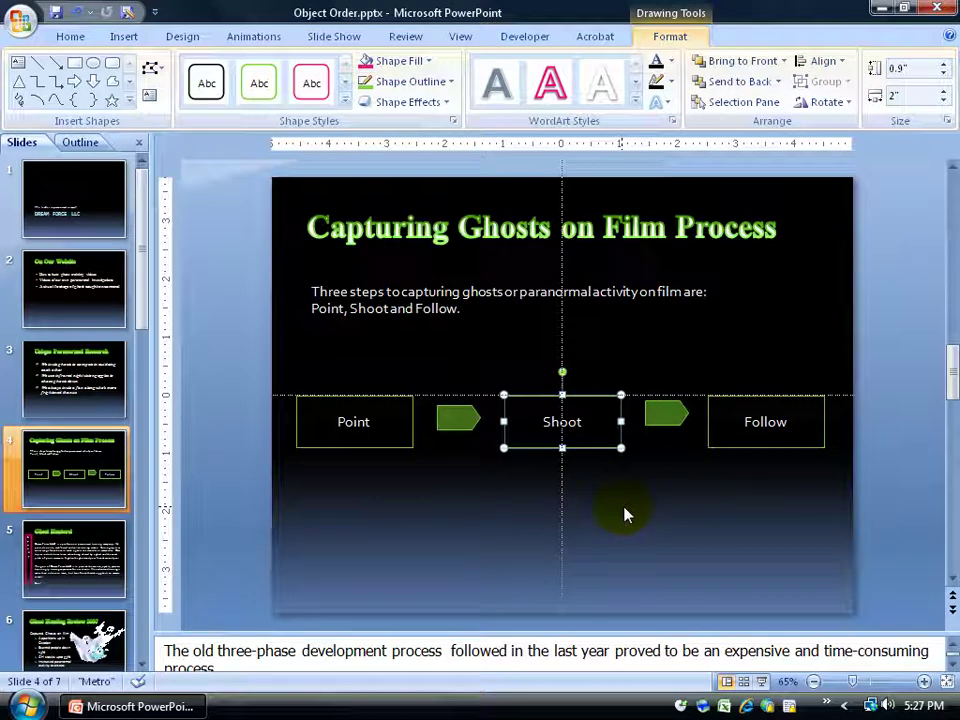
Drag the horizontal drawing guide down to the centre of the box row.
left_click(464, 400)
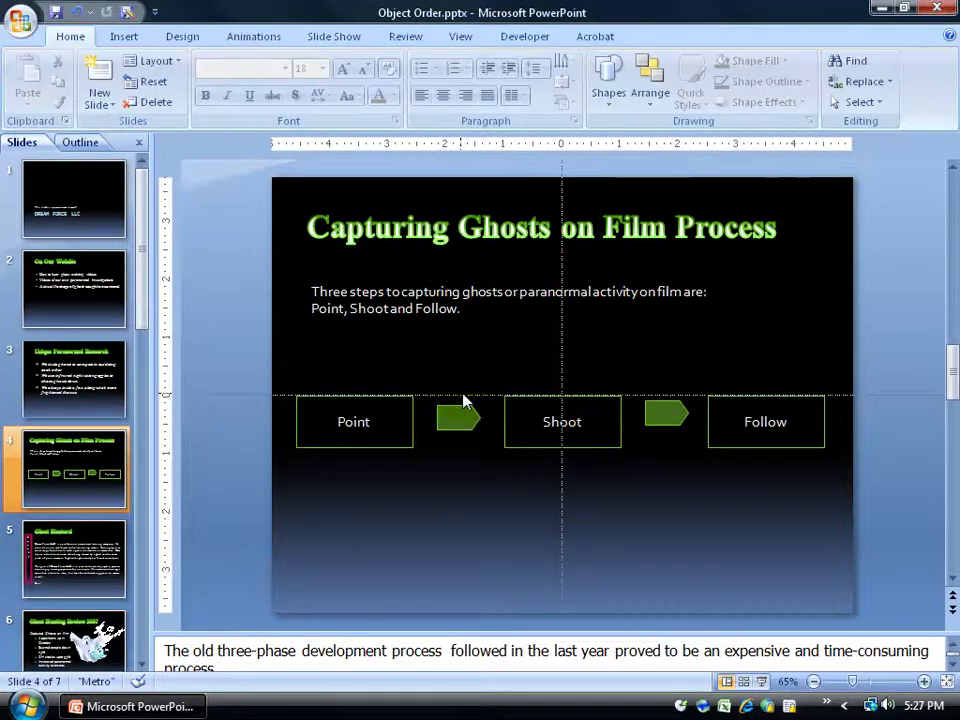
left_click_drag(463, 396, 463, 396)
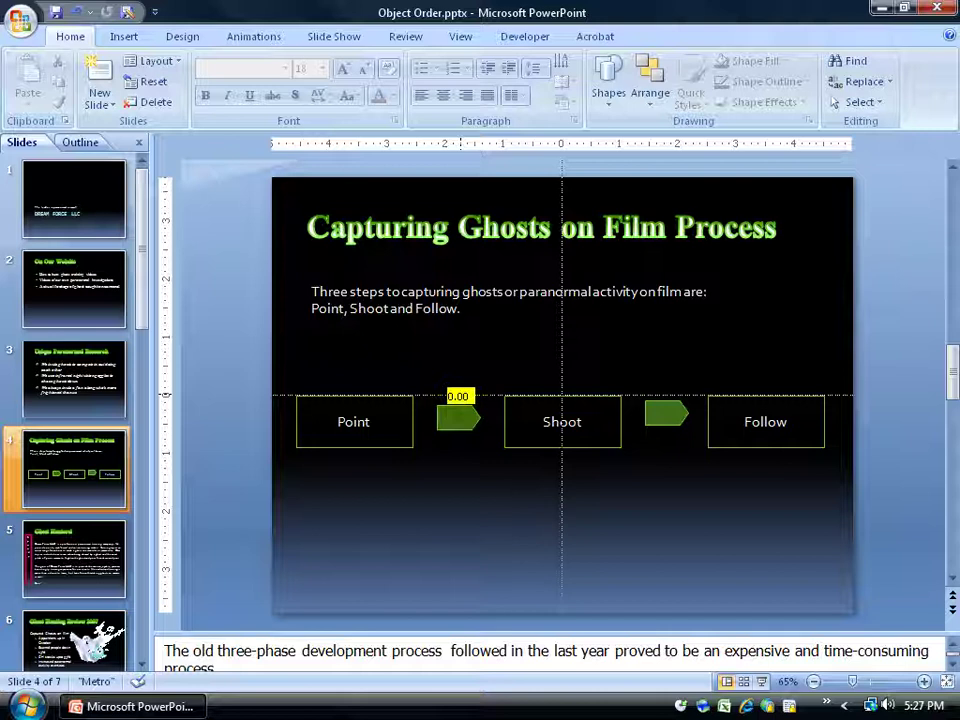
left_click_drag(458, 395, 458, 423)
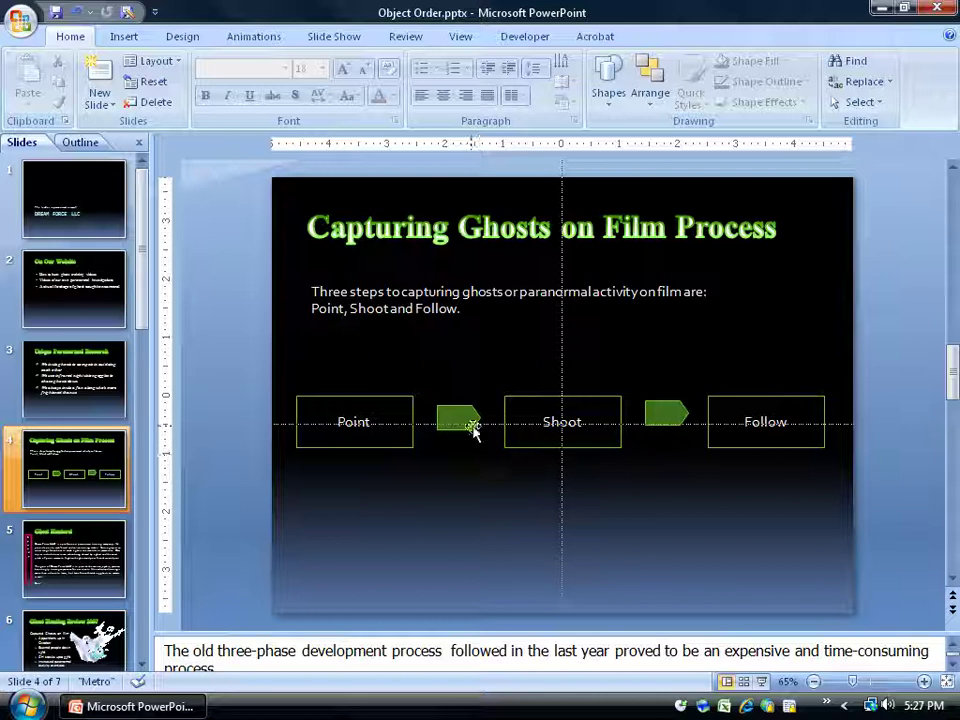
Move the Point–Shoot green arrow down onto the horizontal guide.
left_click(468, 414)
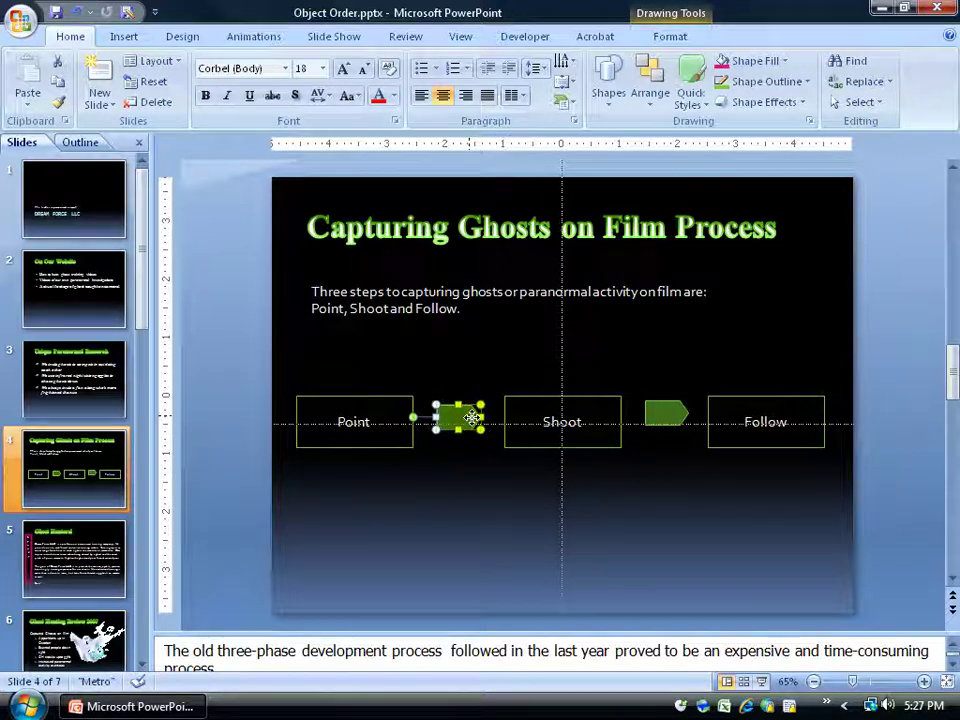
left_click_drag(472, 421, 472, 428)
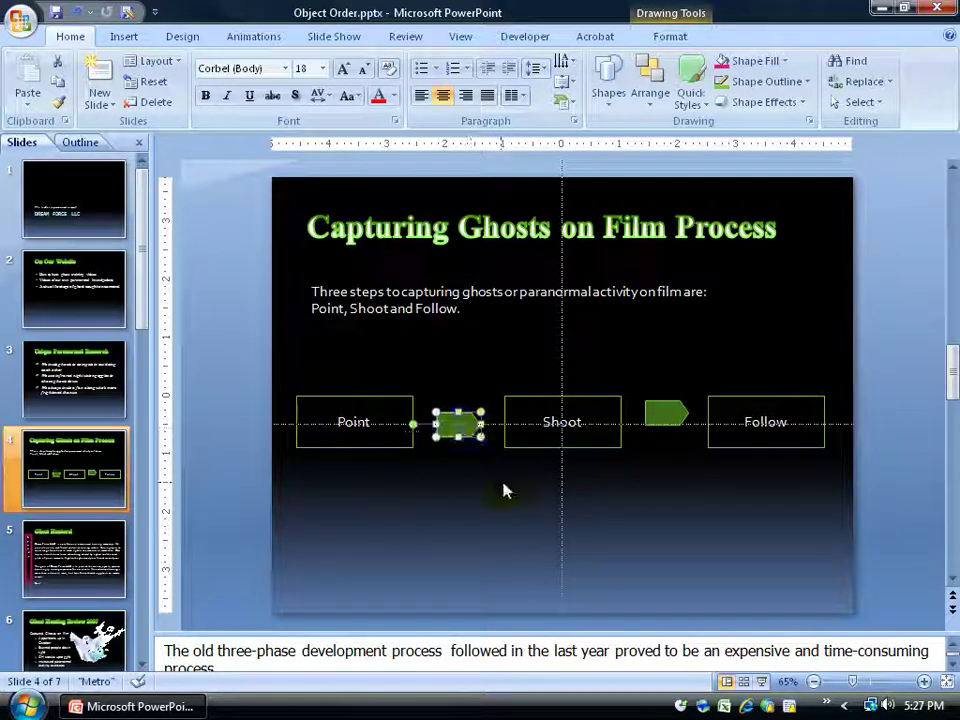
left_click(505, 490)
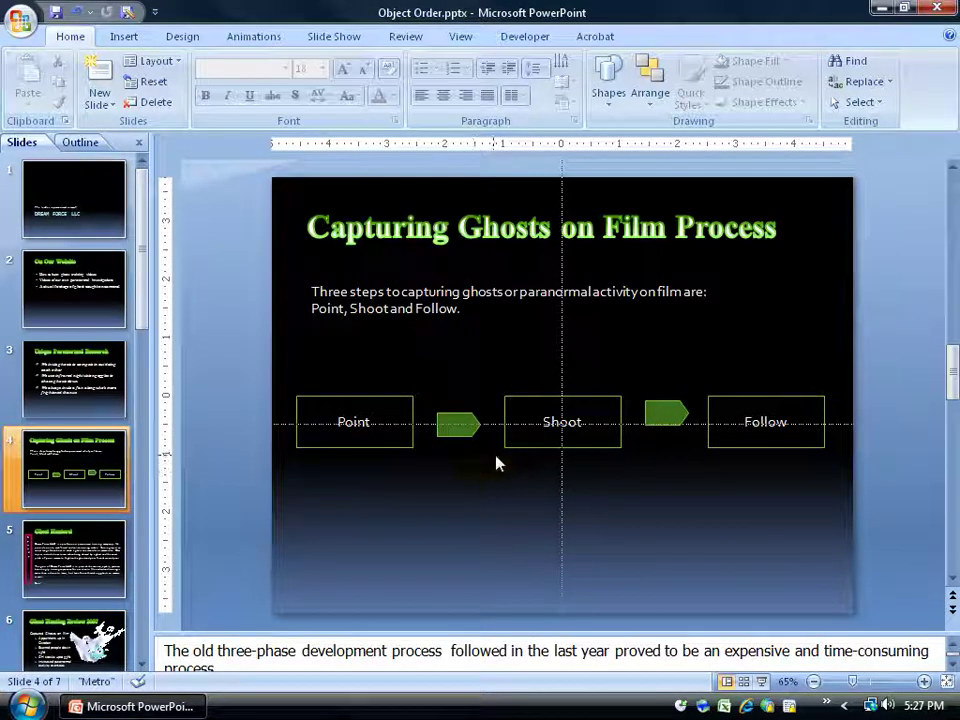
Drag and nudge the Shoot–Follow arrow onto the horizontal guide, level with the boxes.
left_click(664, 413)
left_click_drag(664, 413, 666, 420)
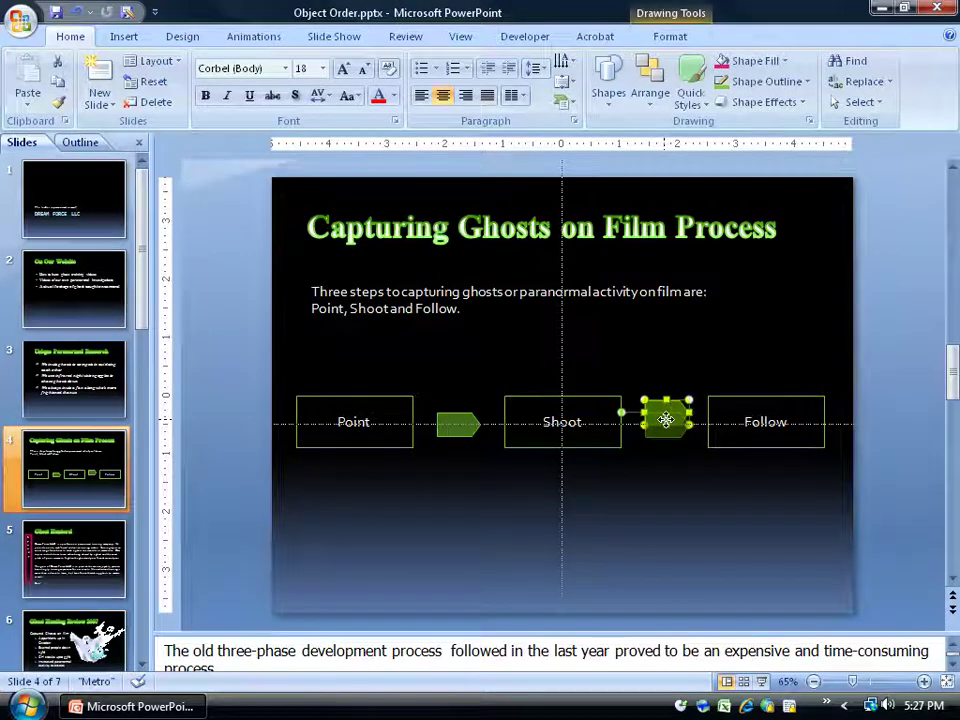
left_click(714, 536)
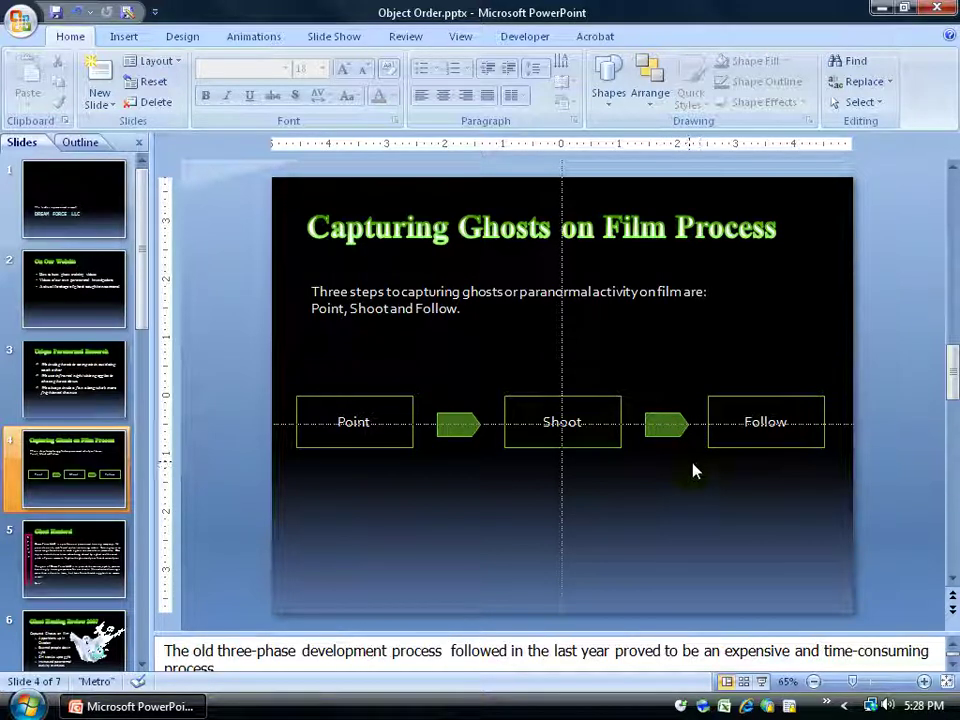
left_click(667, 428)
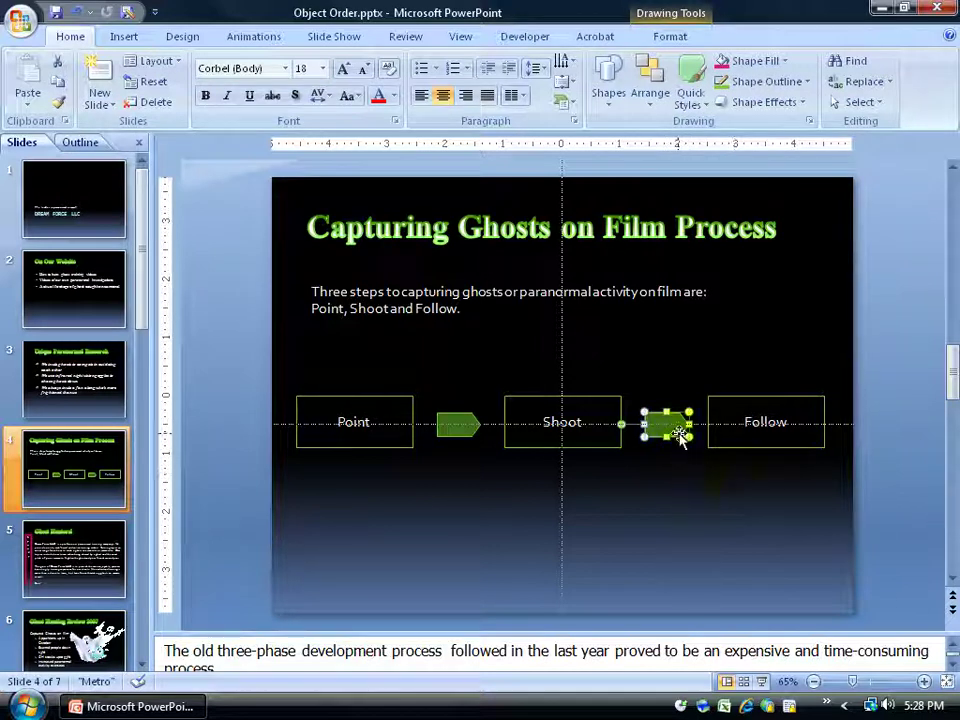
left_click_drag(679, 434, 678, 446)
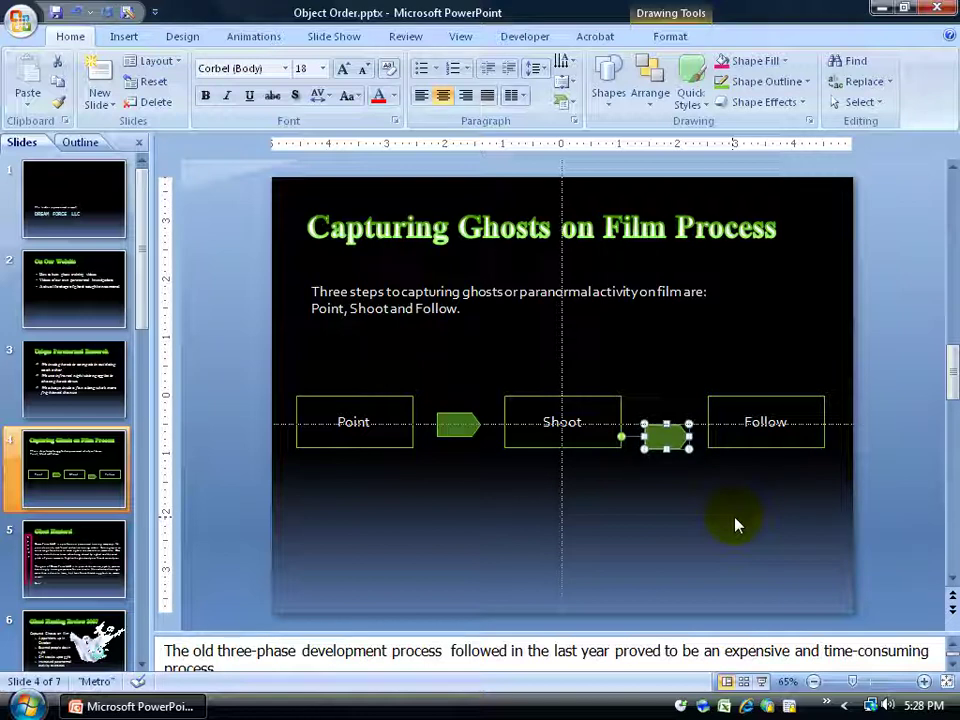
key("Down")
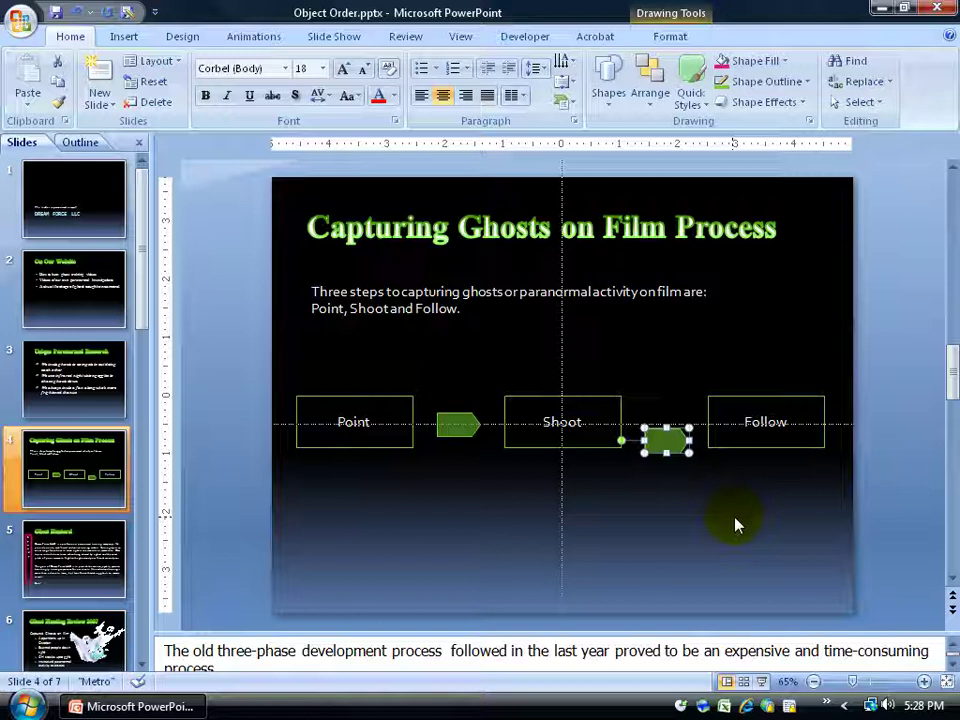
key("Up")
key("Up")
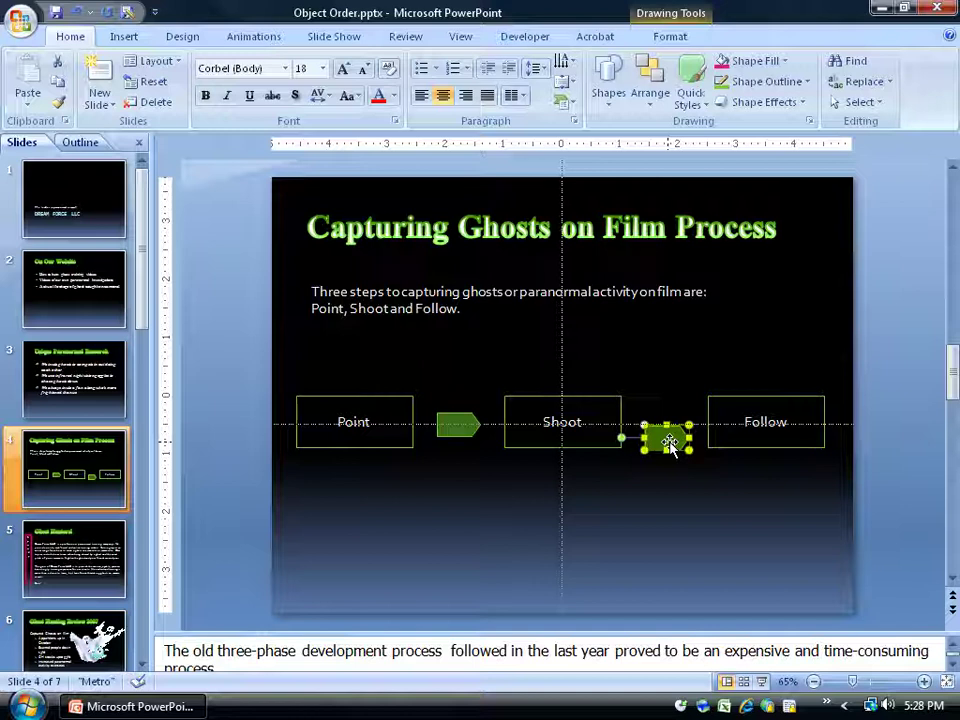
key("Up")
key("Up")
key("Up")
key("Up")
key("Up")
left_click(668, 531)
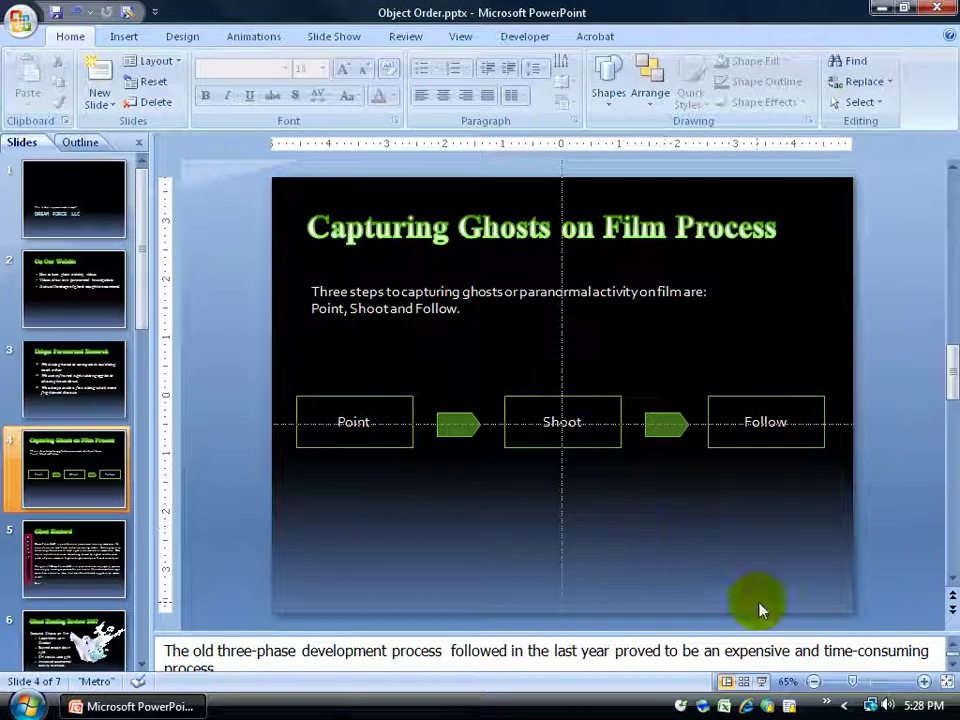
Move the vertical guide left to the Point box and add a horizontal guide below the boxes.
left_click_drag(562, 491, 311, 502)
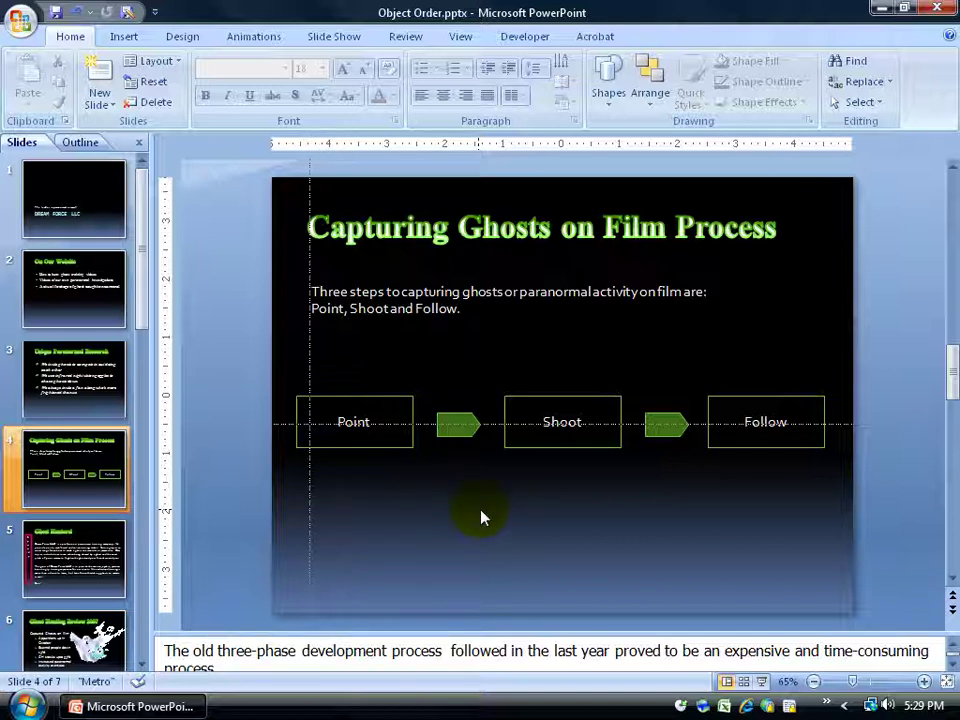
left_click_drag(424, 424, 438, 425)
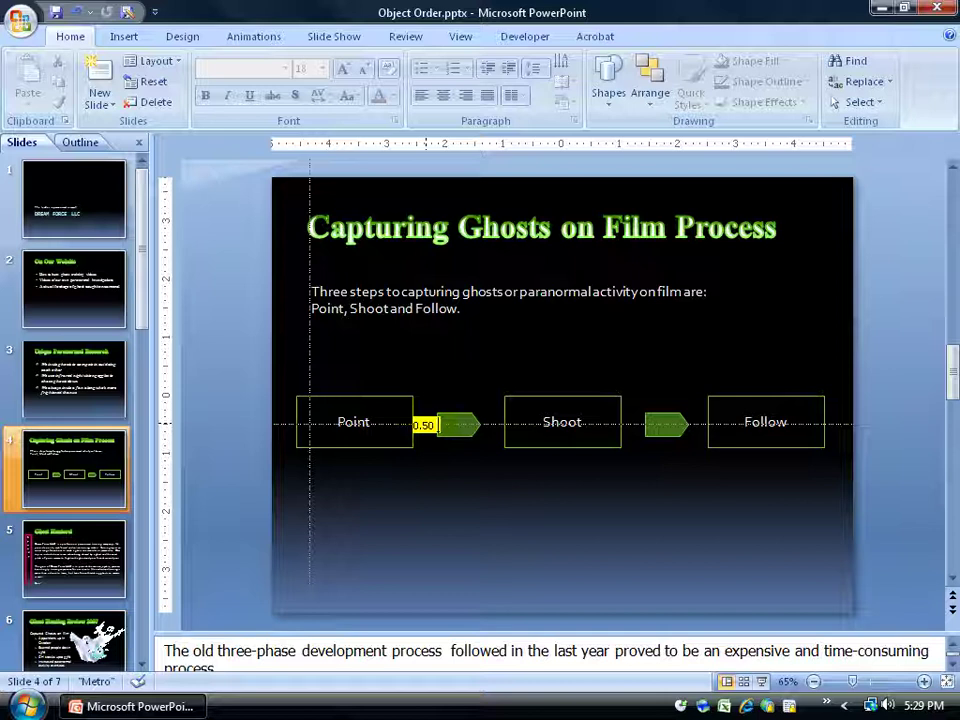
left_click_drag(438, 425, 428, 497)
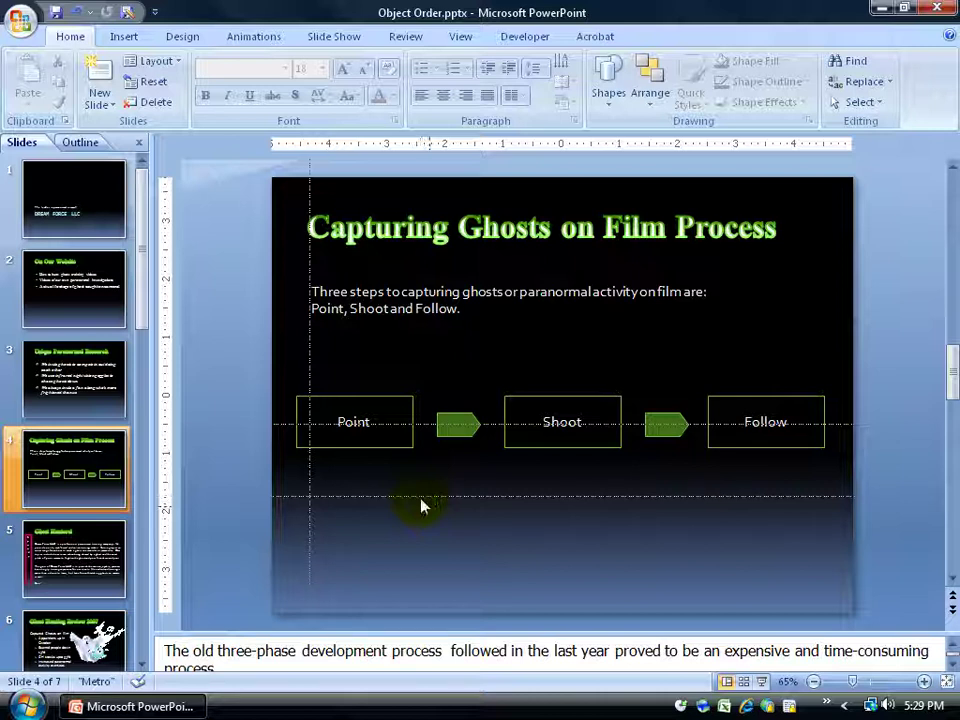
Drag the surplus lower horizontal guide at 2.75 off the slide.
left_click_drag(491, 497, 489, 553)
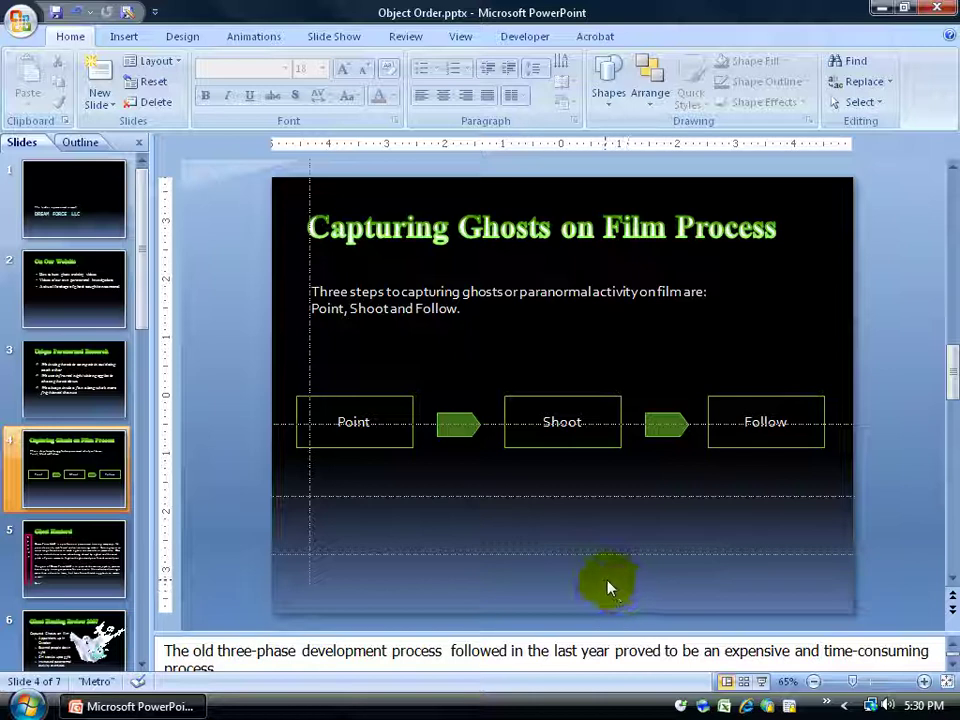
left_click_drag(589, 555, 586, 555)
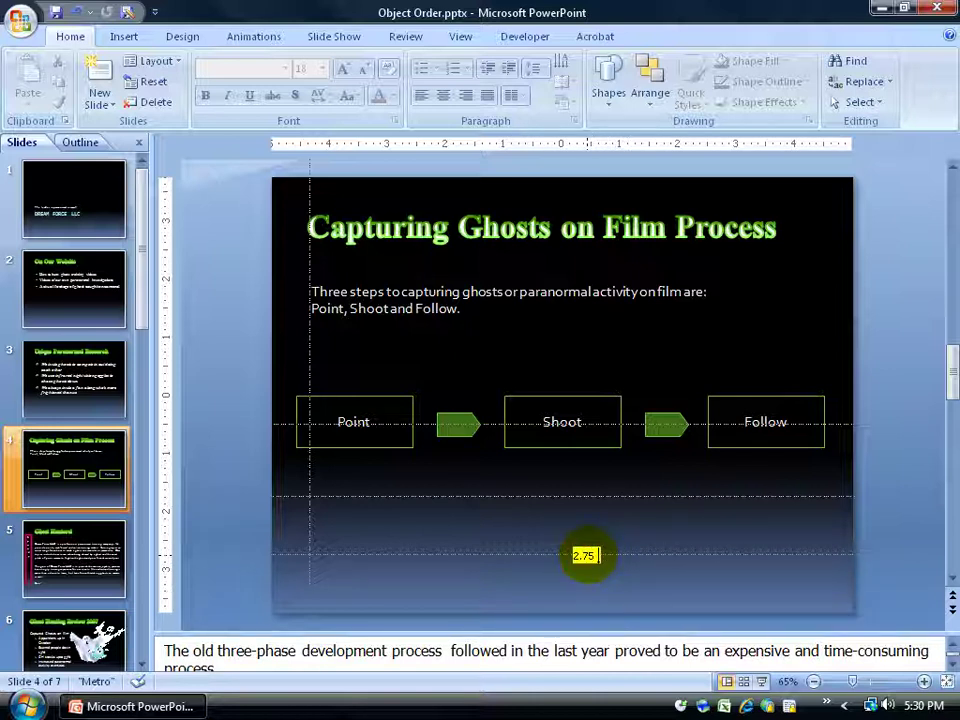
left_click_drag(585, 555, 590, 622)
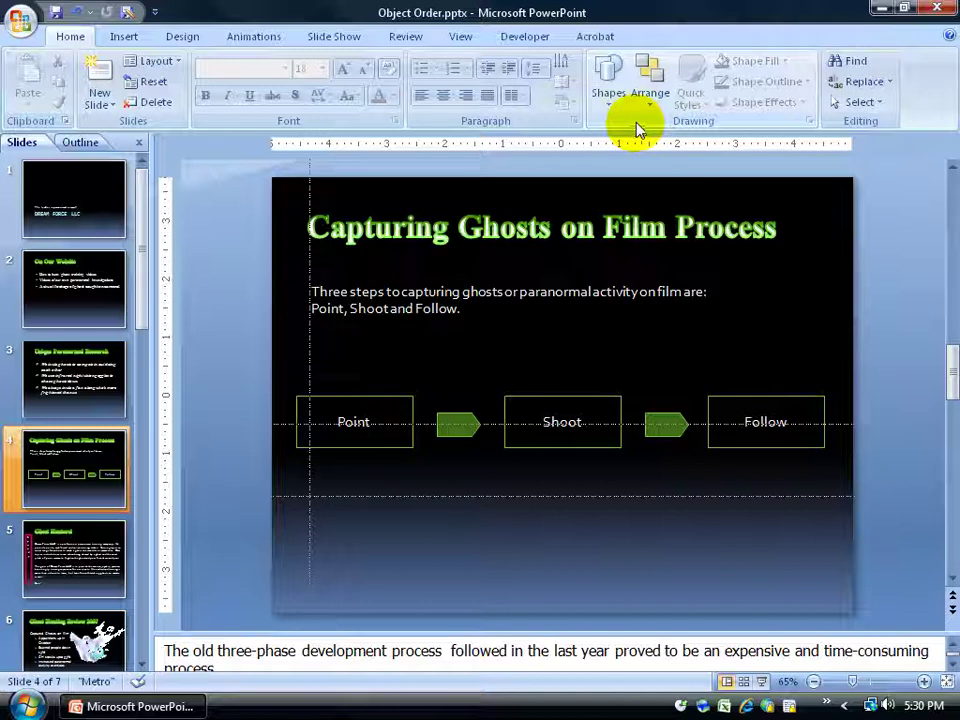
Turn off Display drawing guides on screen in Arrange > Align > Grid Settings.
left_click(652, 100)
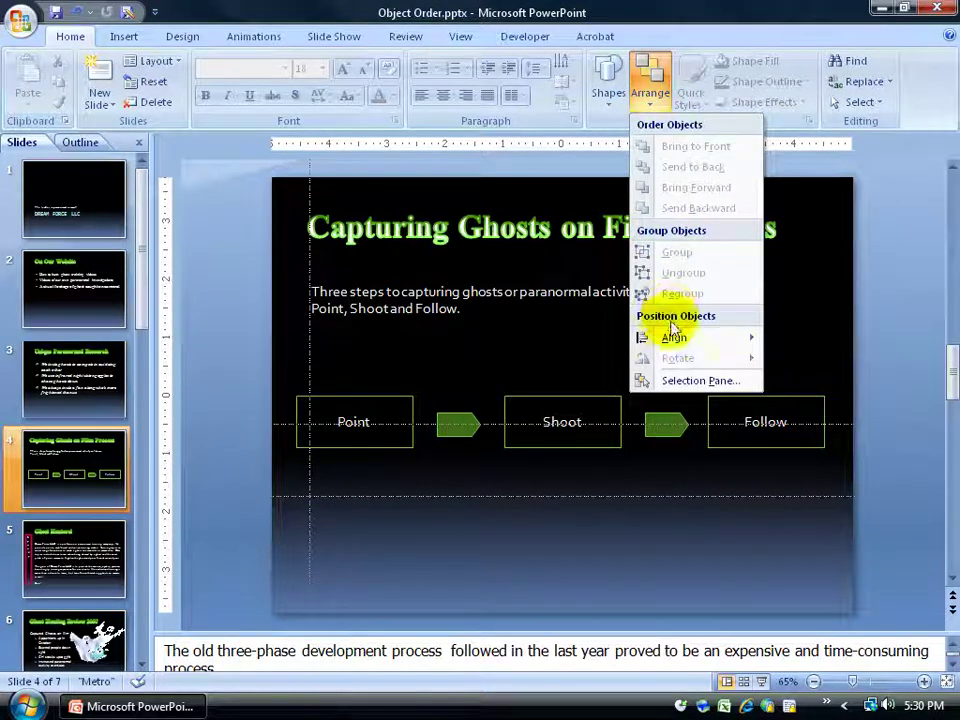
mouse_move(714, 338)
left_click(828, 573)
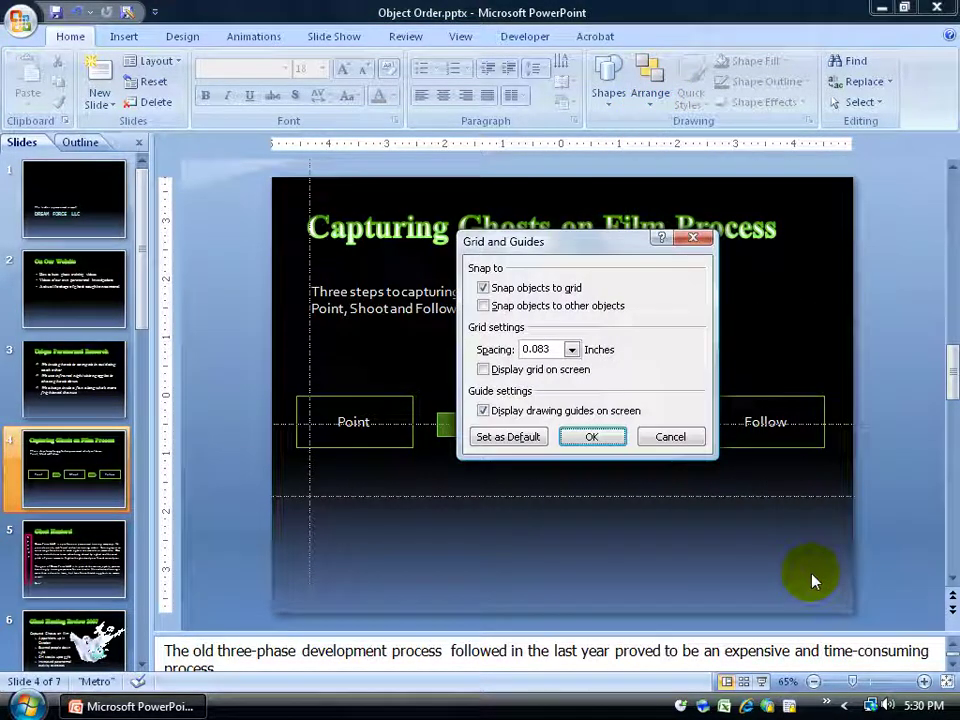
left_click(484, 412)
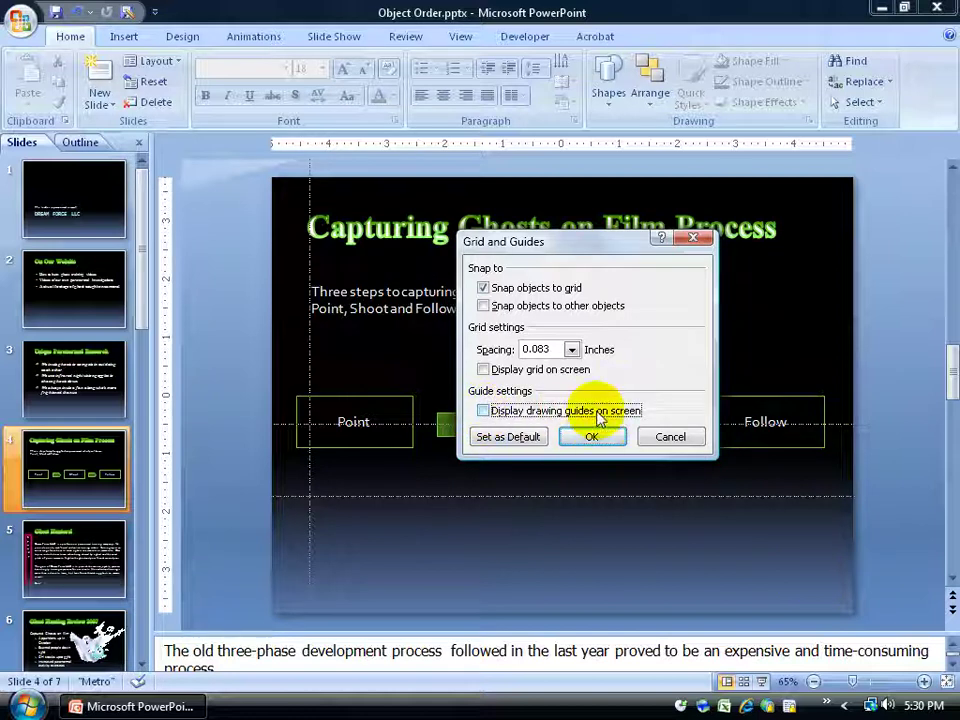
left_click(593, 437)
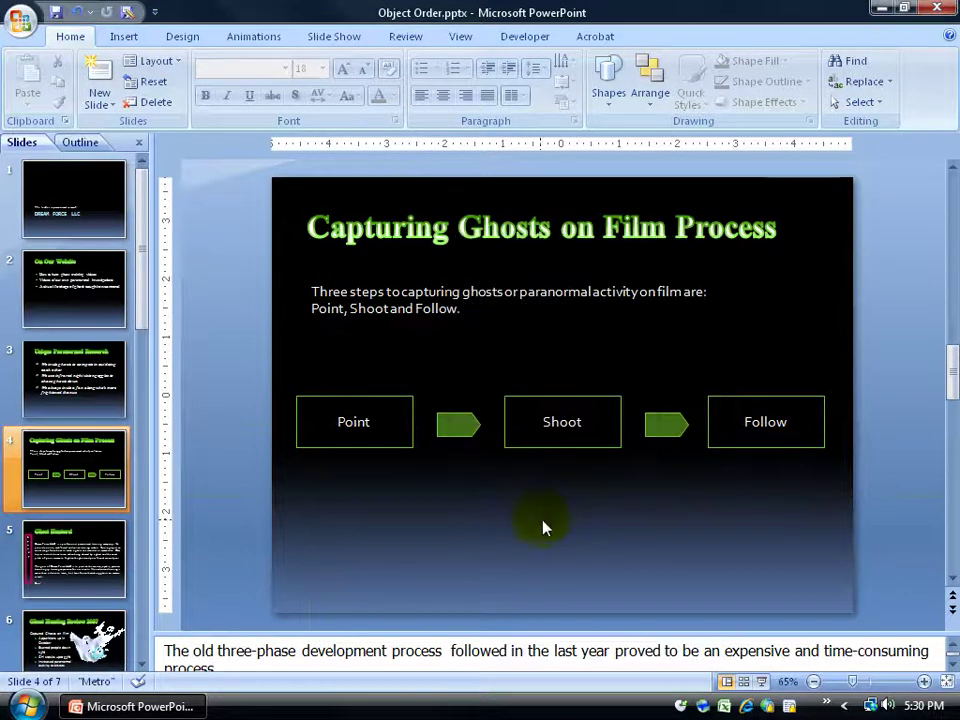